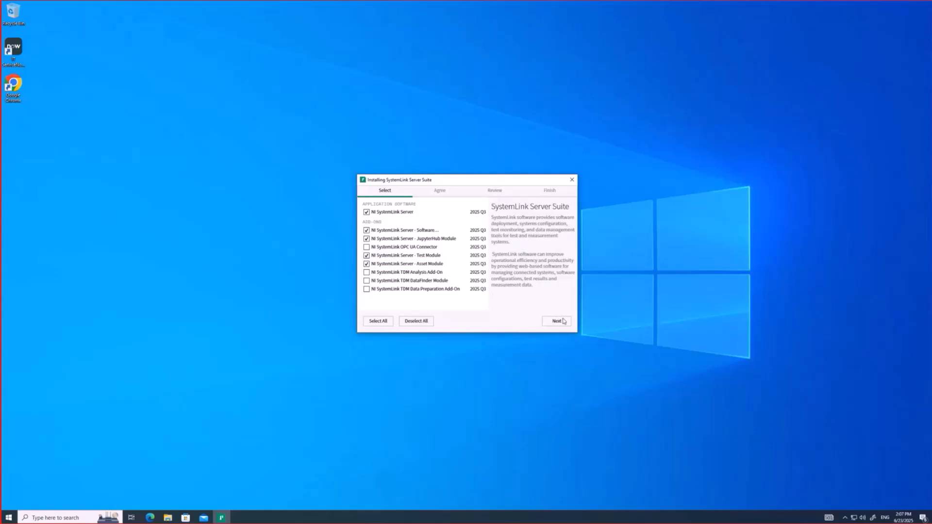
Confirm the selected SystemLink Server components and keep all four additional web UI items checked
click(563, 322)
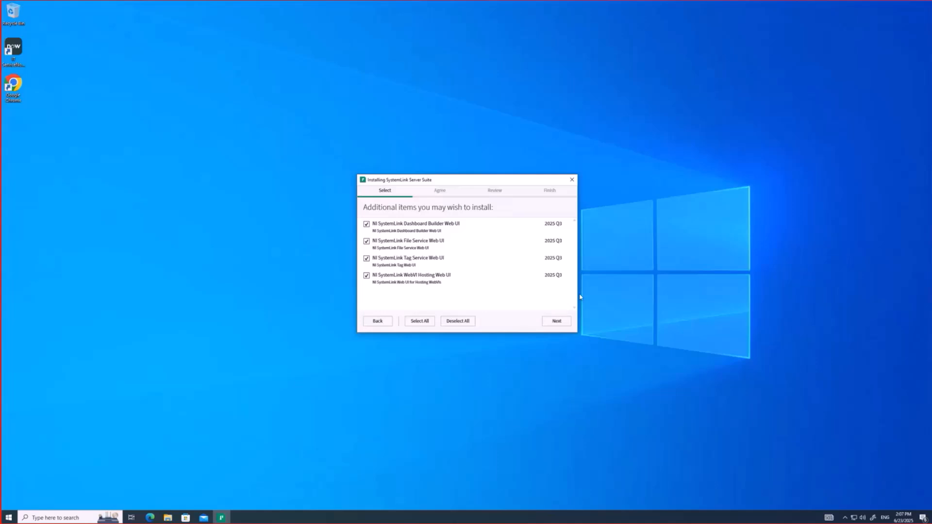
Accept all three license agreements after reviewing the NI SystemLink and Add-On Module licenses
click(566, 323)
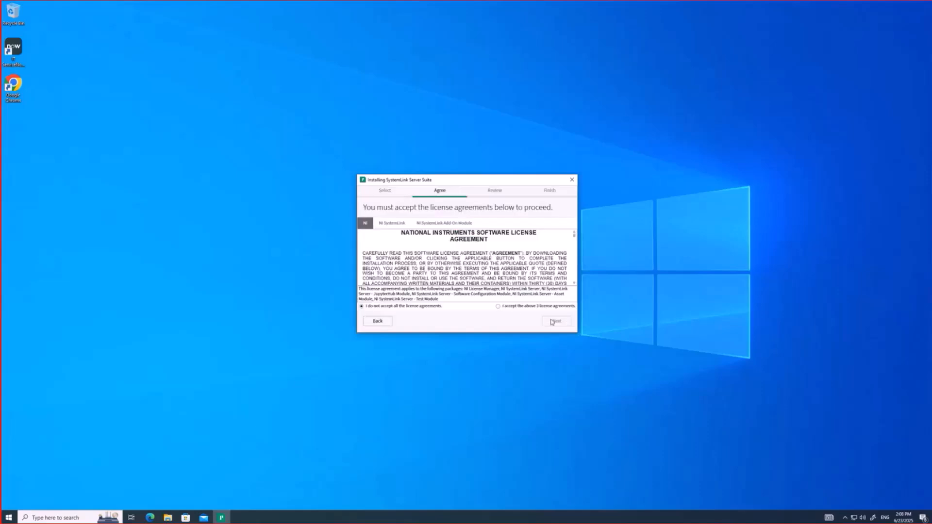
click(498, 307)
drag(575, 237, 577, 284)
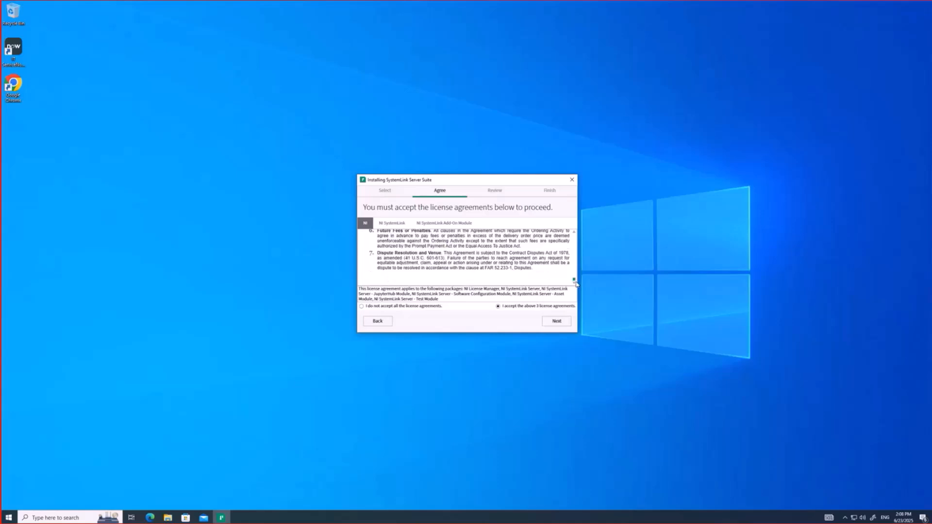
click(404, 225)
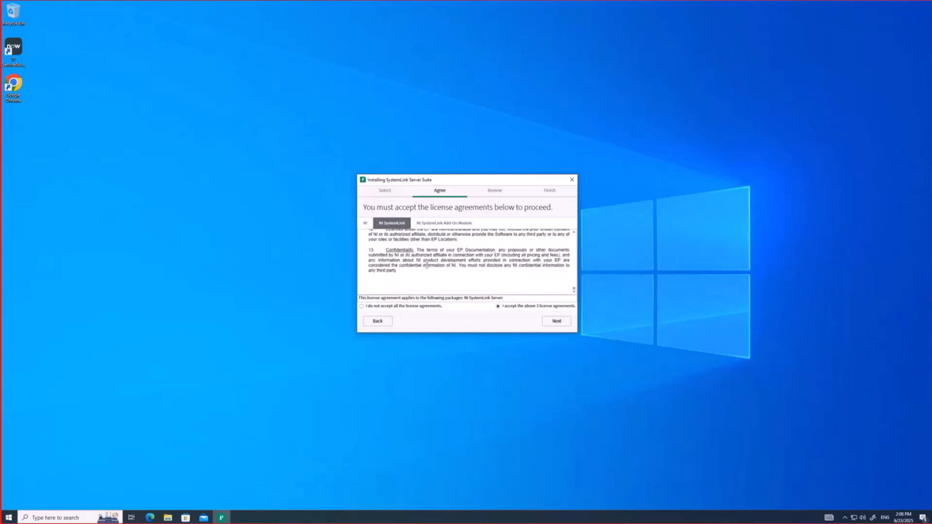
scroll(429, 265, up, 3)
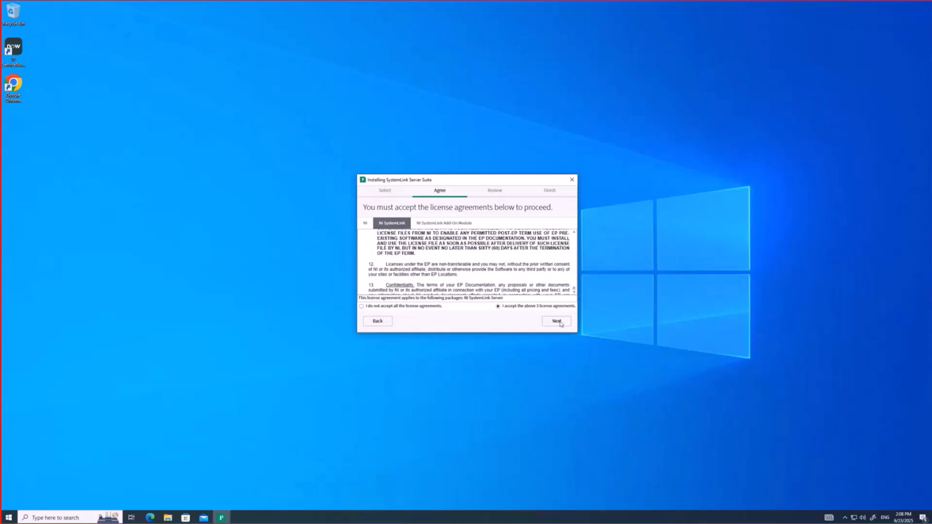
click(440, 225)
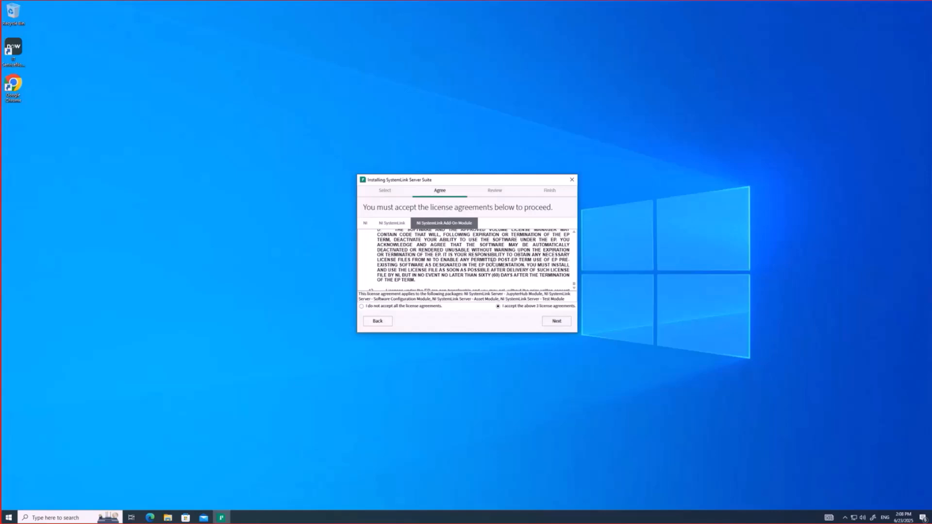
scroll(492, 263, down, 3)
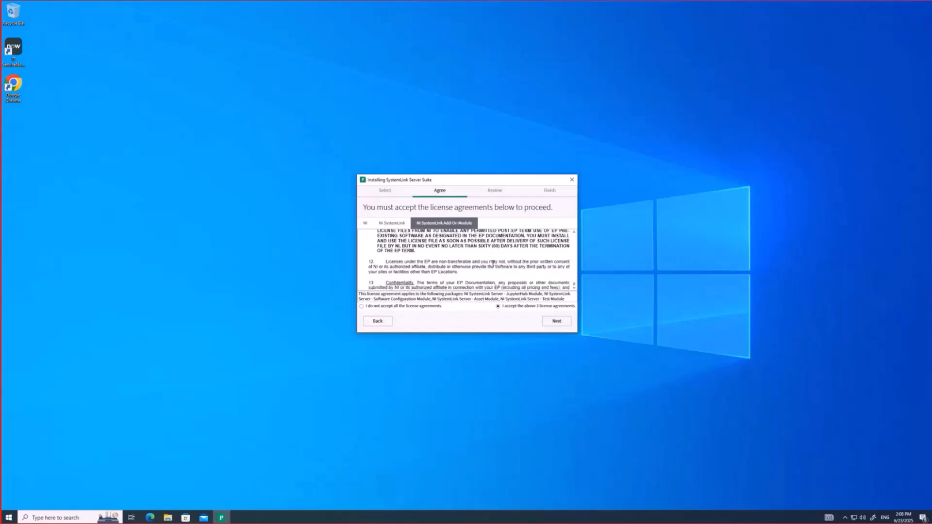
click(564, 325)
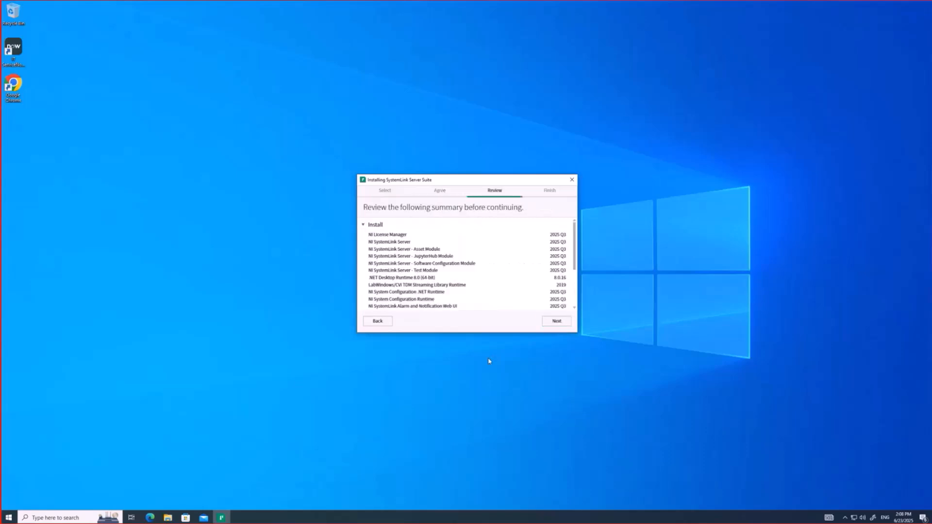
Review the package summary and install the SystemLink Server Suite until a reboot is requested
scroll(501, 236, down, 3)
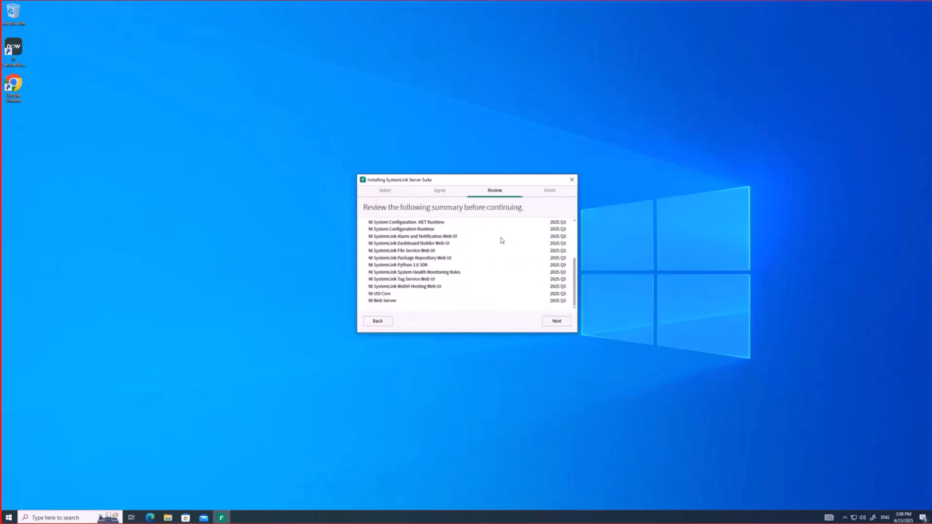
scroll(503, 245, up, 3)
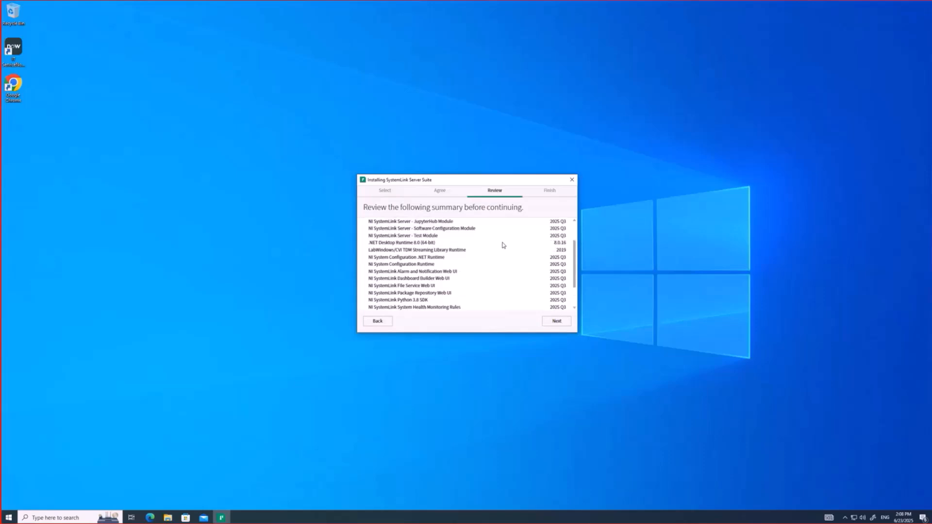
click(569, 322)
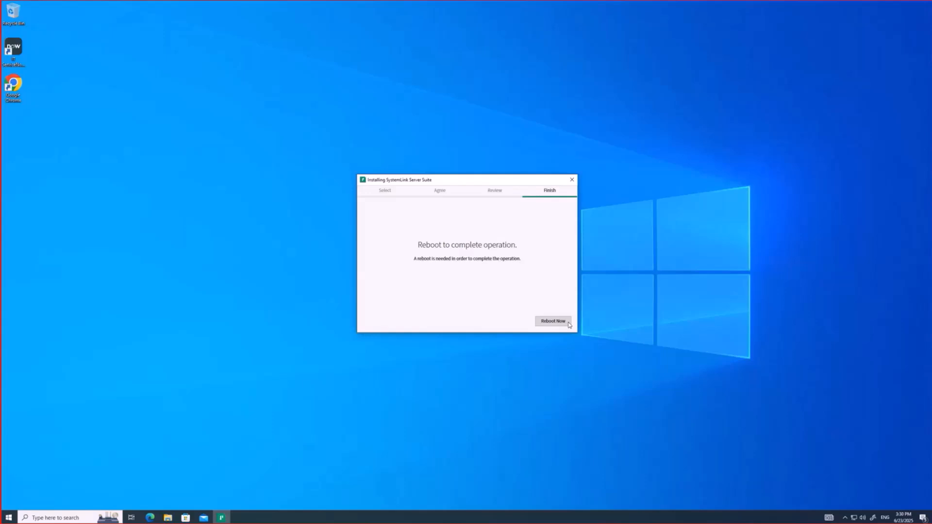
Reboot Windows, then launch NI Web Server Configuration from a Start search for 'ni web'
click(558, 322)
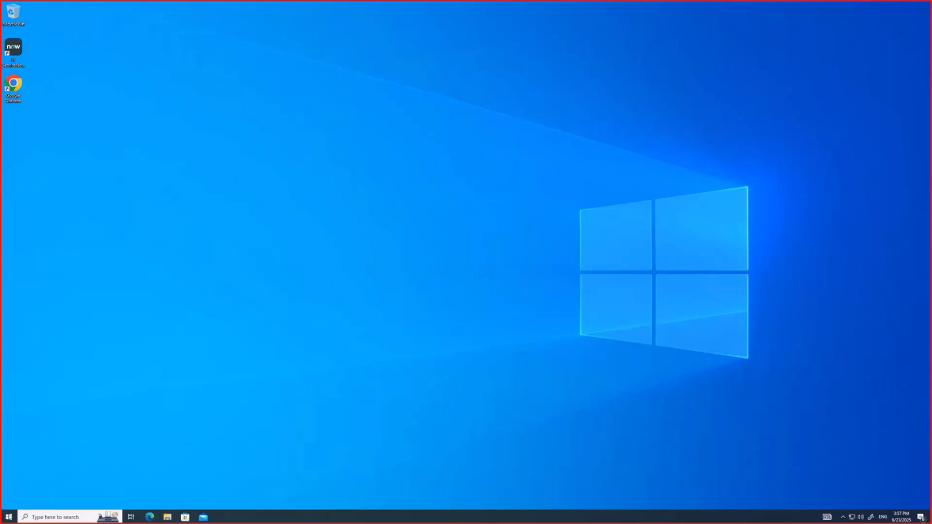
click(8, 517)
text(ni web)
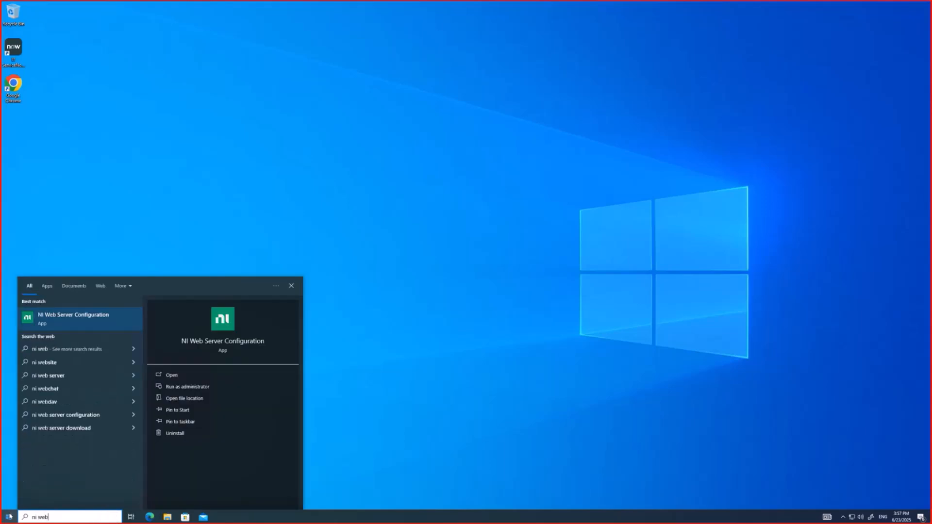
click(124, 315)
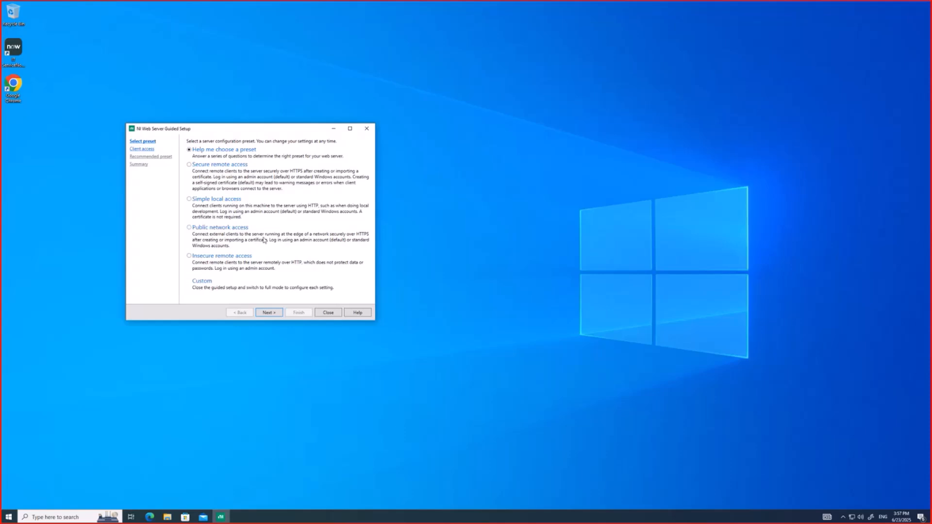
Choose the Secure remote access preset and enter and confirm an admin password
click(190, 166)
click(279, 314)
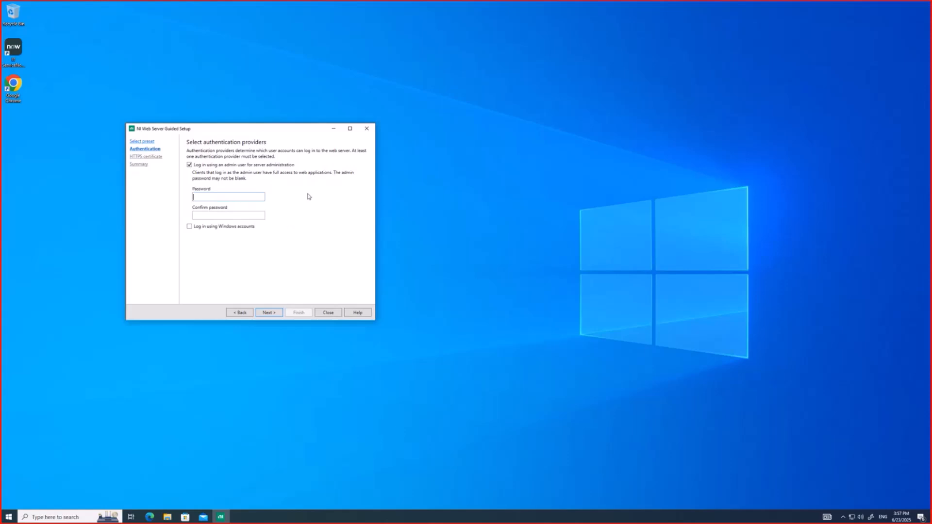
text(••••••••)
click(258, 216)
text(••••••••••)
click(270, 313)
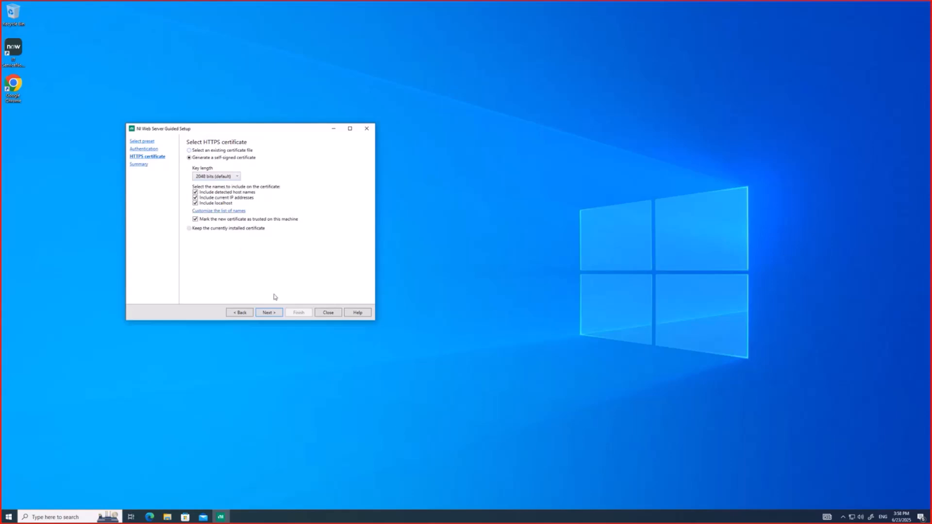
Keep the self-signed certificate and change the server name from cougar2 to systemlink-base
click(270, 312)
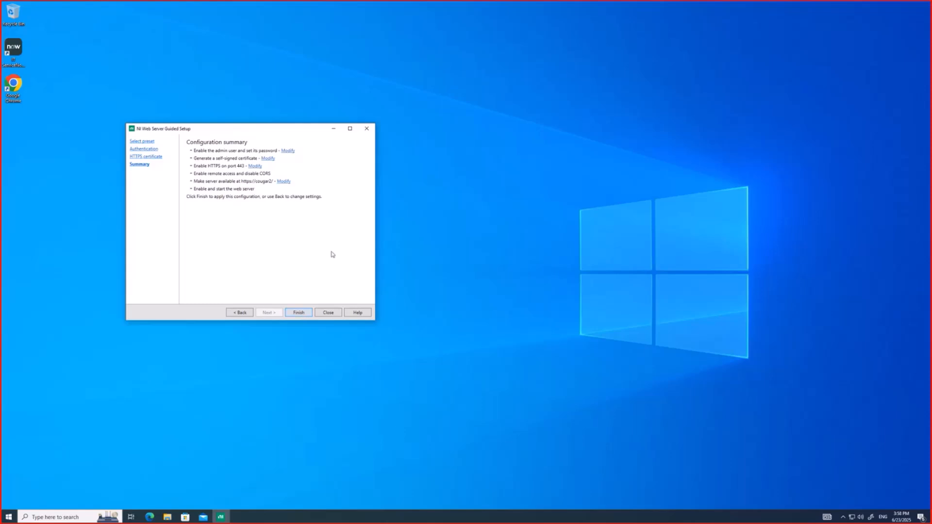
click(285, 181)
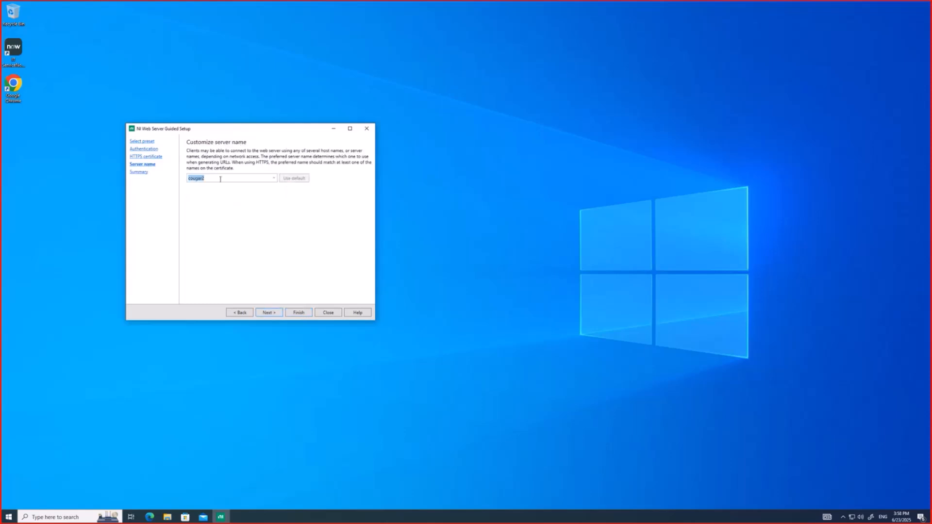
click(220, 179)
drag(211, 179, 183, 182)
text(systemlink-base)
click(266, 314)
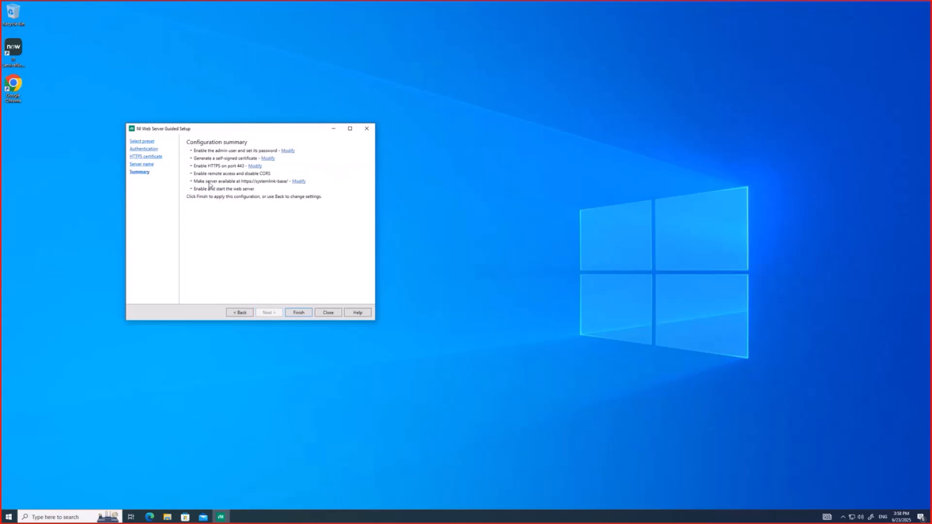
Finish the NI Web Server setup, letting it generate the certificate and apply the configuration
click(296, 316)
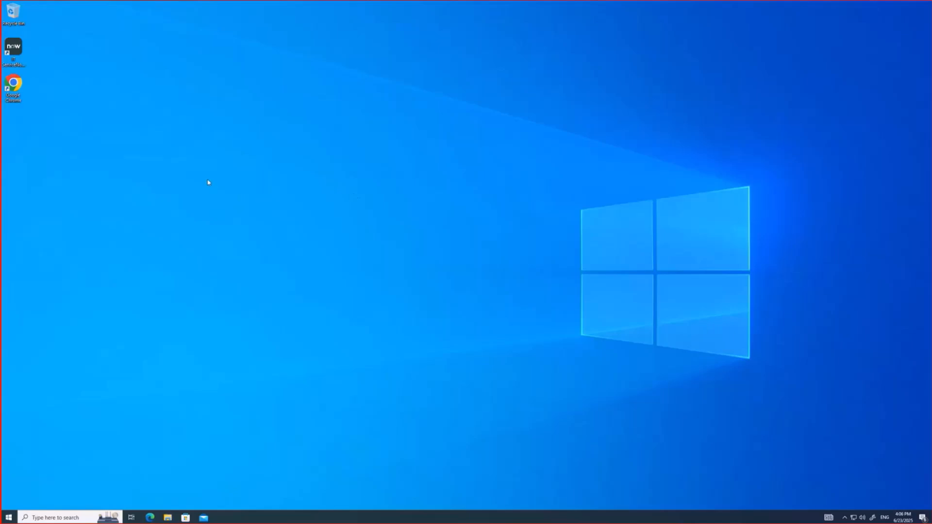
click(150, 517)
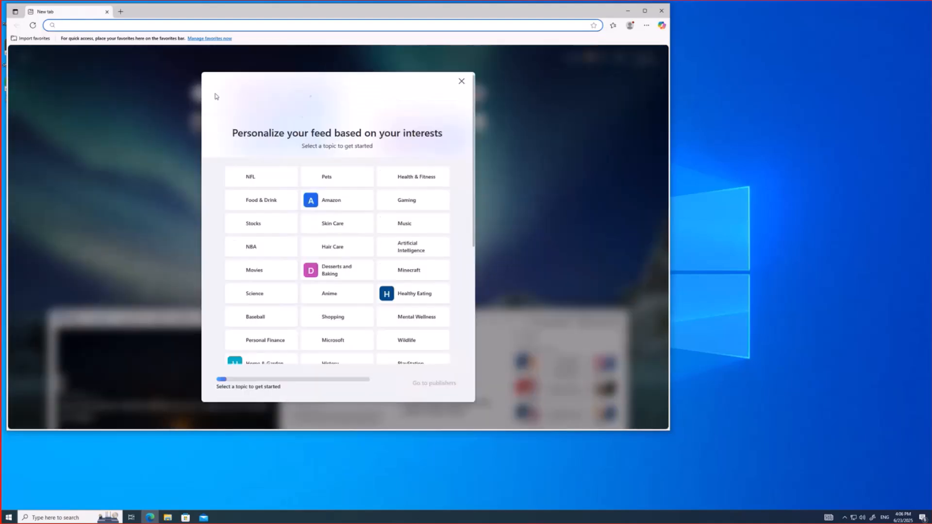
text(htt)
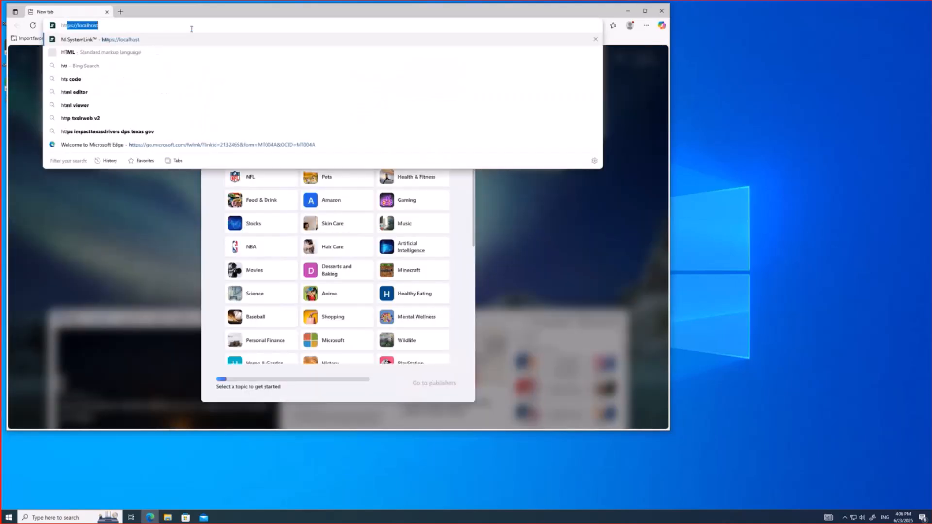
text(ps)
key(Return)
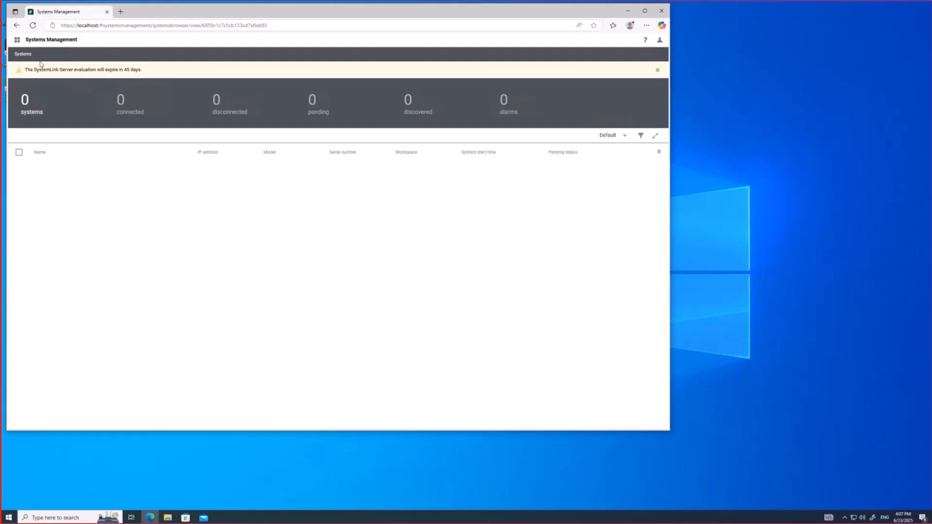
Open Access Control > Licenses and check the Trial limits of 0/5 users and 0/10 systems
click(17, 40)
click(17, 170)
click(46, 206)
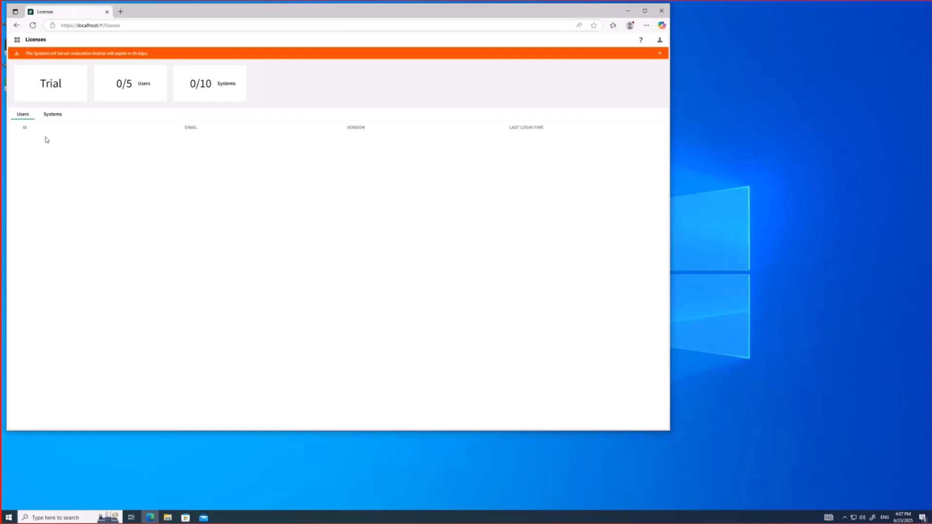
click(57, 118)
click(29, 118)
click(59, 117)
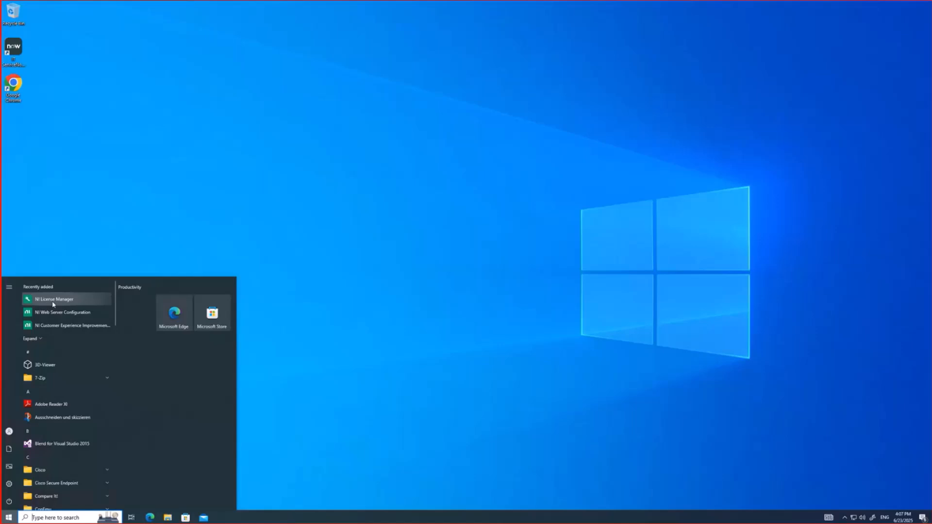
Launch NI License Manager and start the Activate Software wizard for SystemLink Base 2025
click(54, 302)
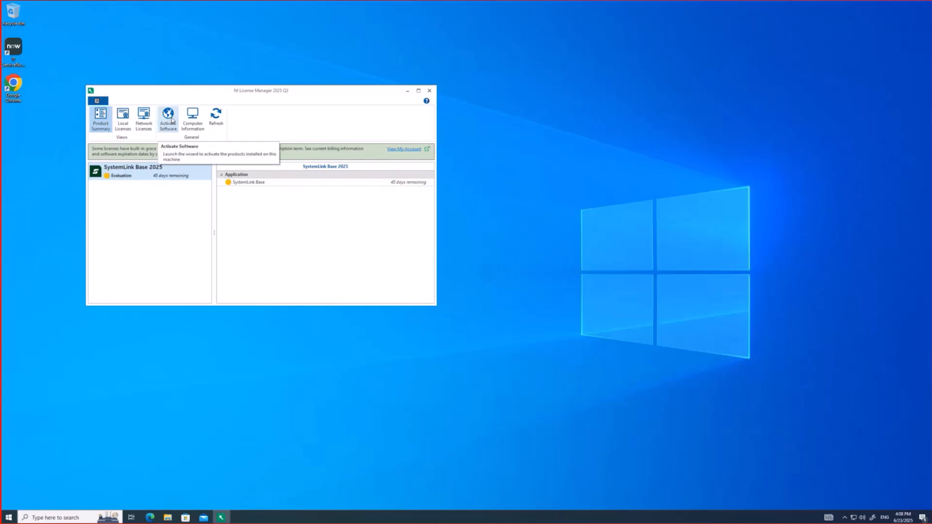
click(172, 120)
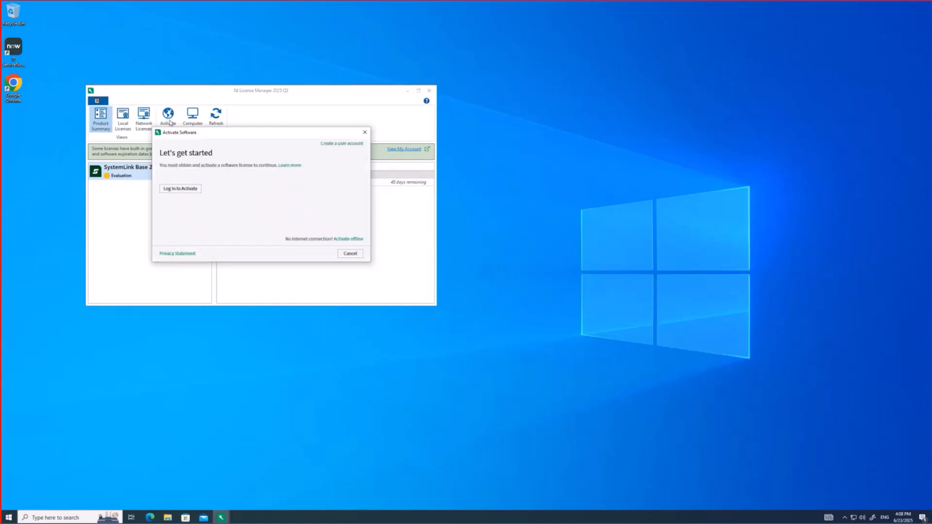
Sign in with the NI account email and password, activate both SystemLink Base 2025 licenses, and finish the wizard
click(180, 188)
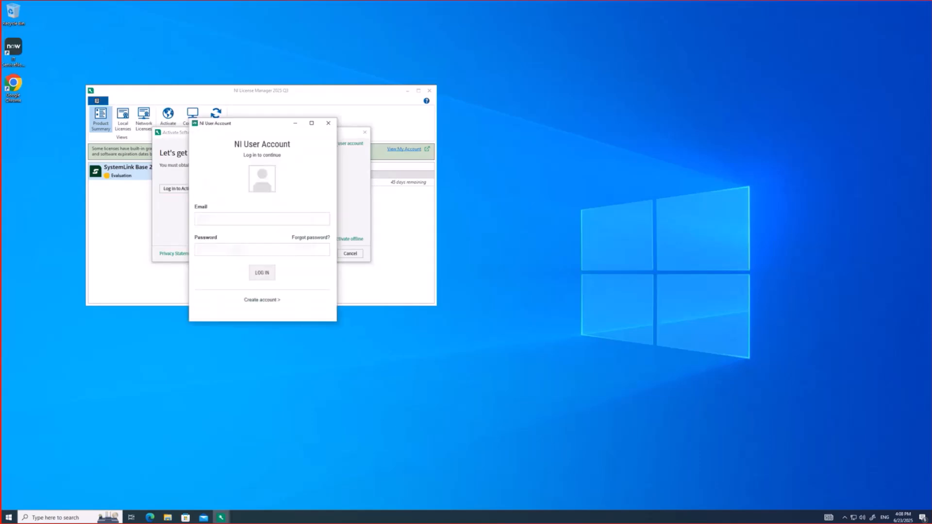
text(******)
key(Tab)
text(******)
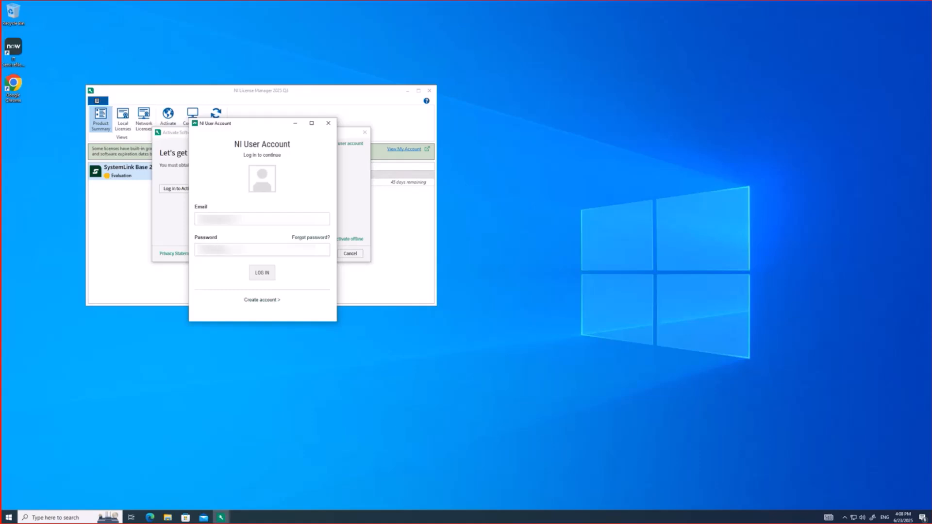
click(265, 273)
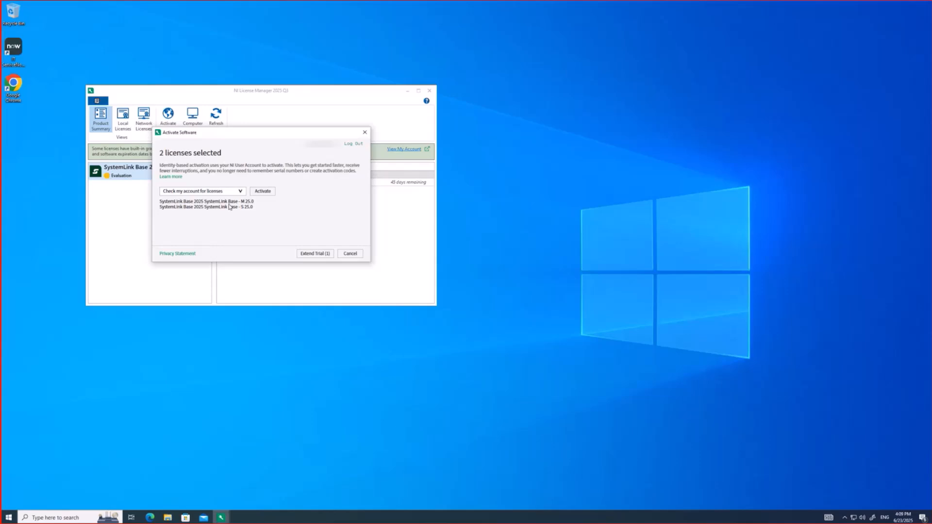
click(262, 192)
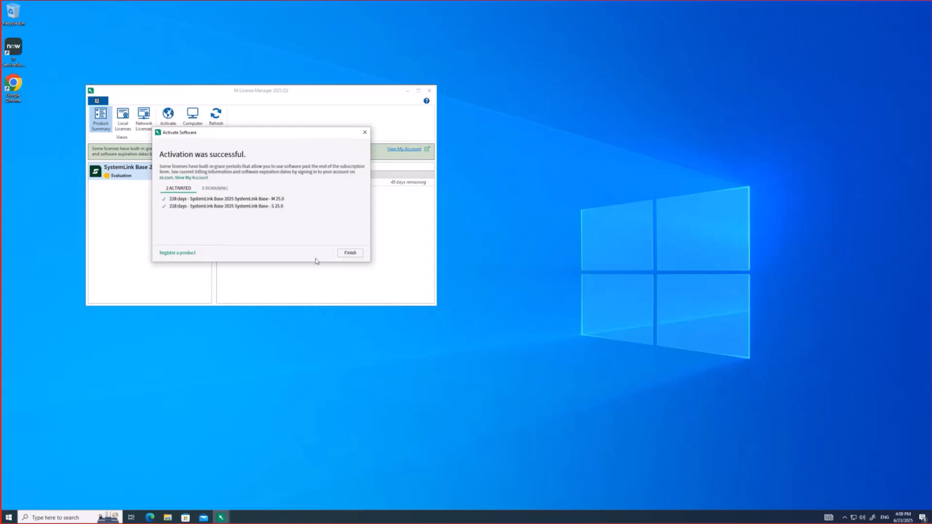
click(350, 253)
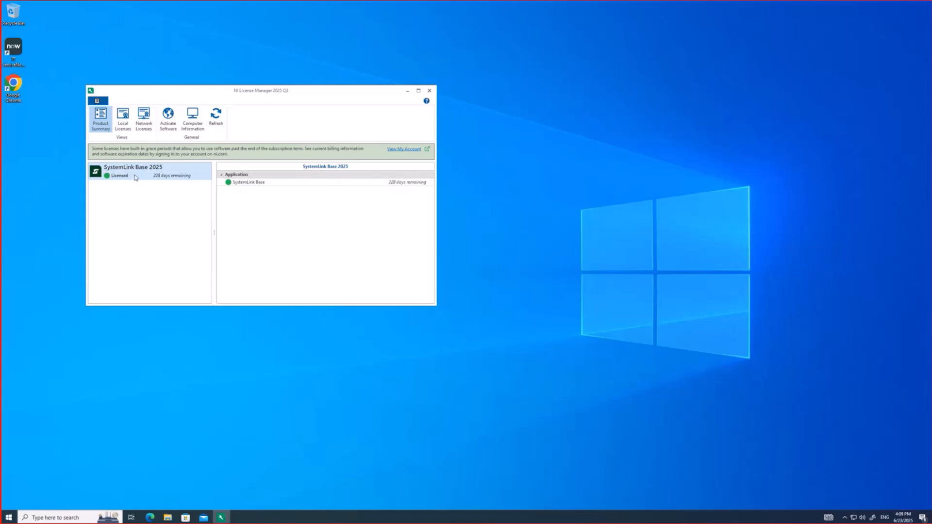
Deactivate the SystemLink Base - S local license, confirm, and return to the Product Summary
click(124, 125)
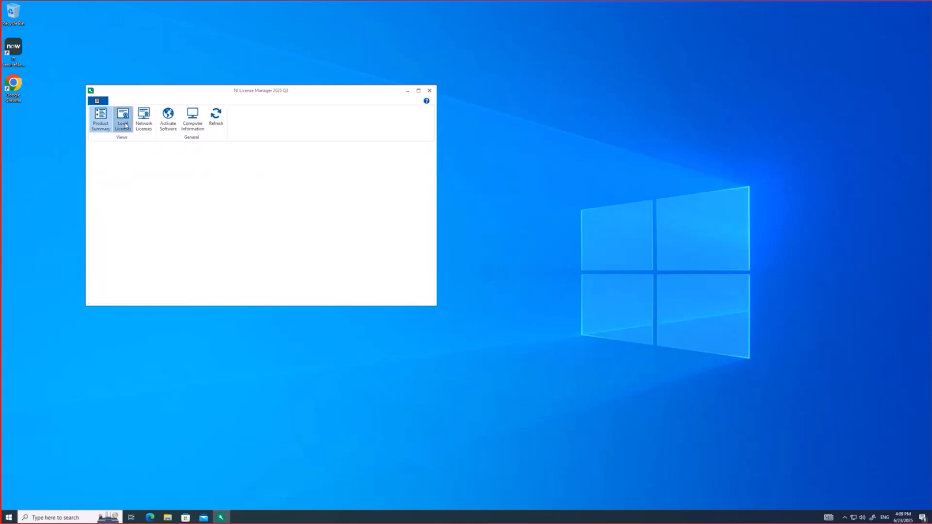
click(168, 215)
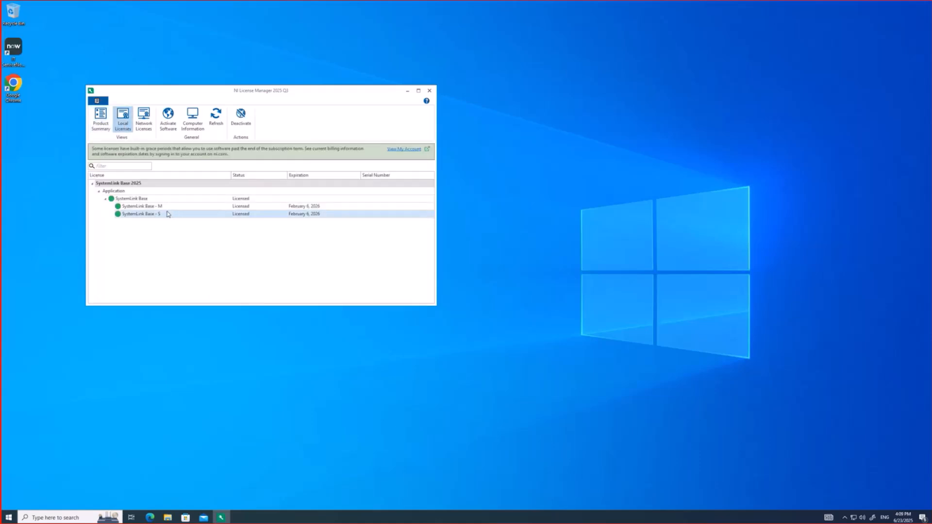
click(241, 119)
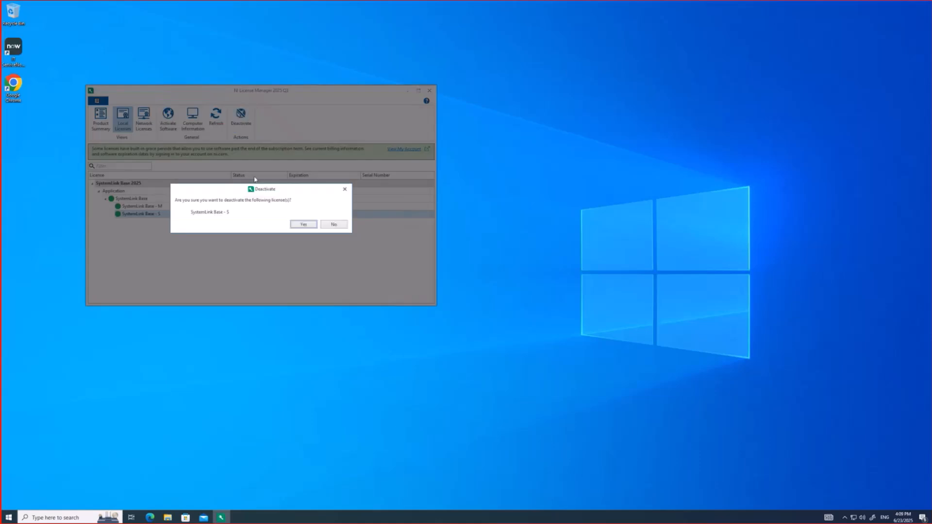
click(309, 225)
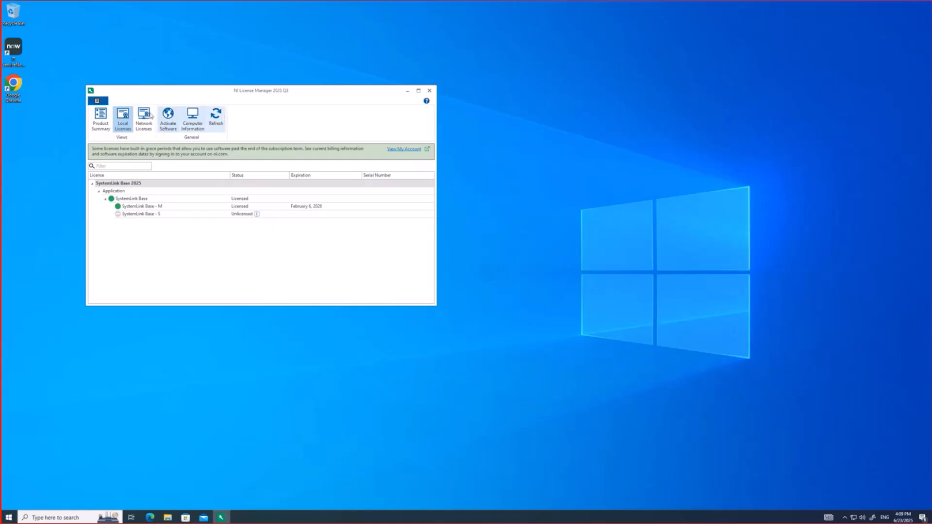
click(101, 124)
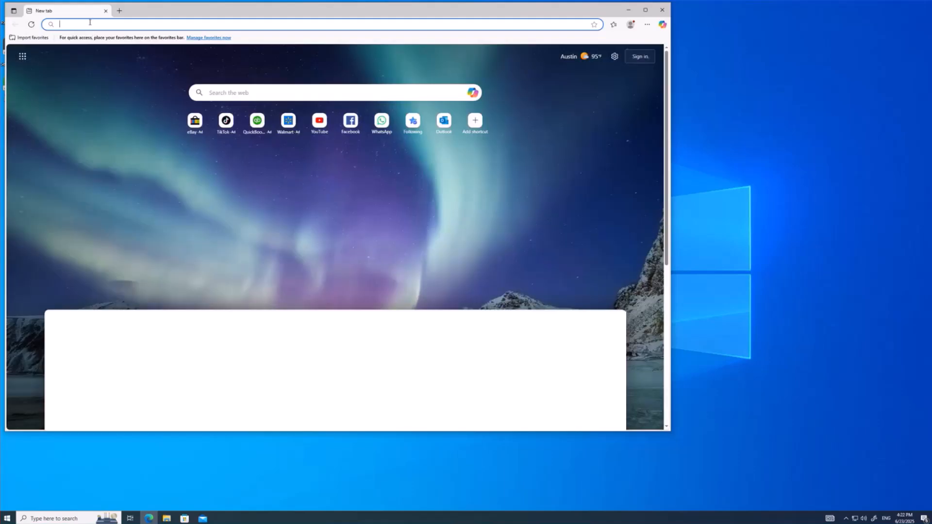
text(https)
key(Return)
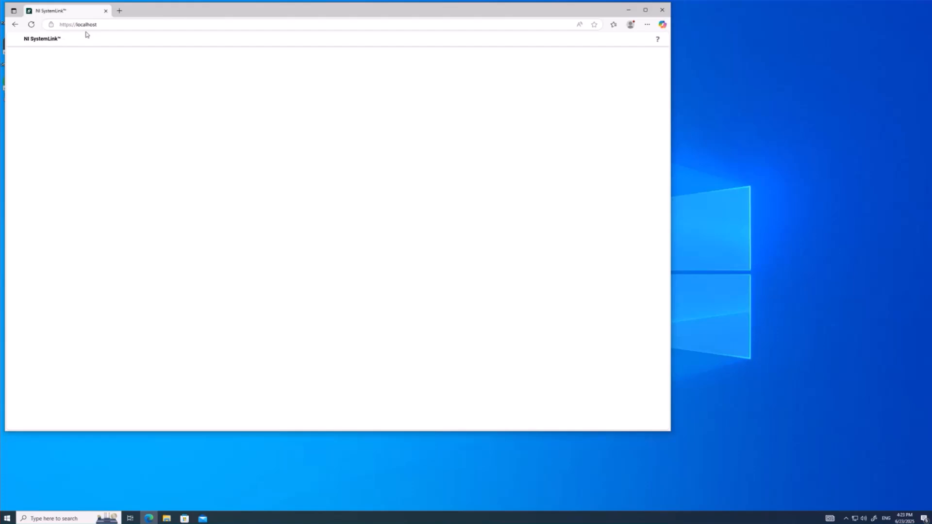
text(admin)
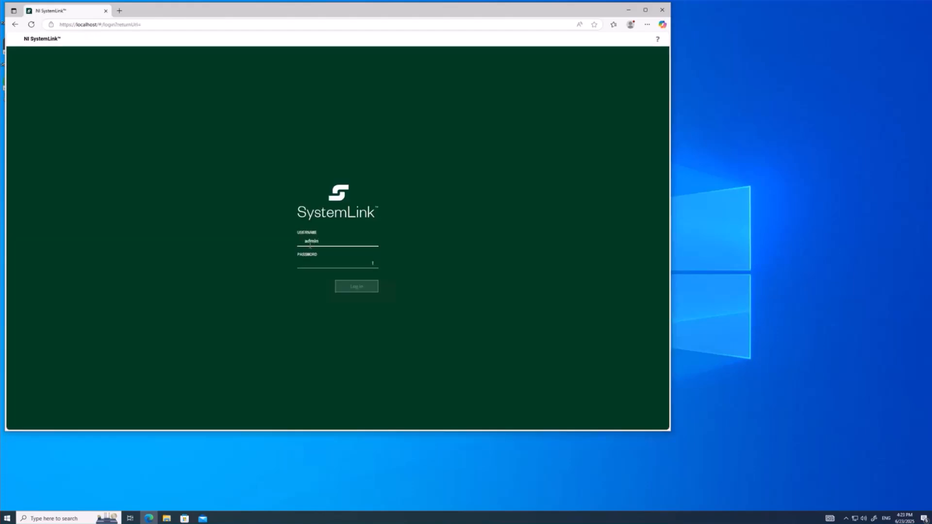
text(admin)
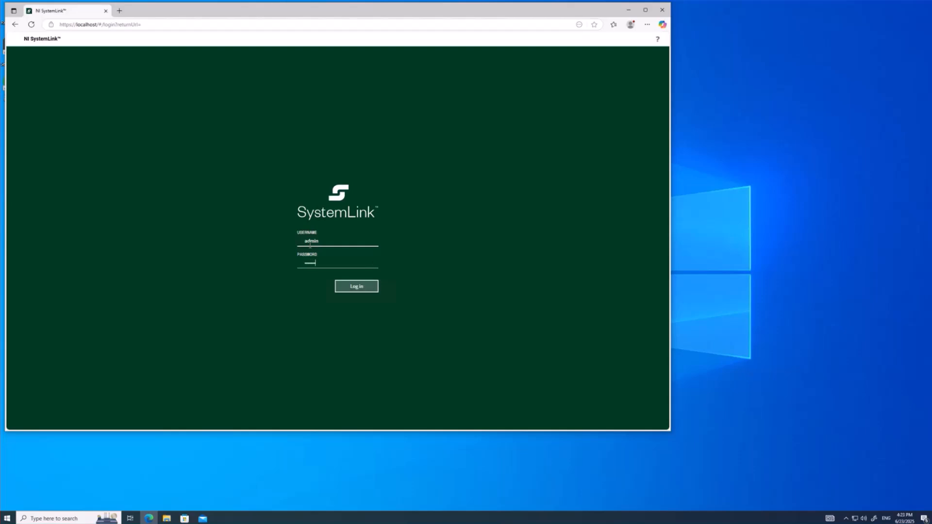
text(123)
Log in and open Access Control > Licenses, checking the Systems (0/25) and Users (0/10) tabs
click(357, 286)
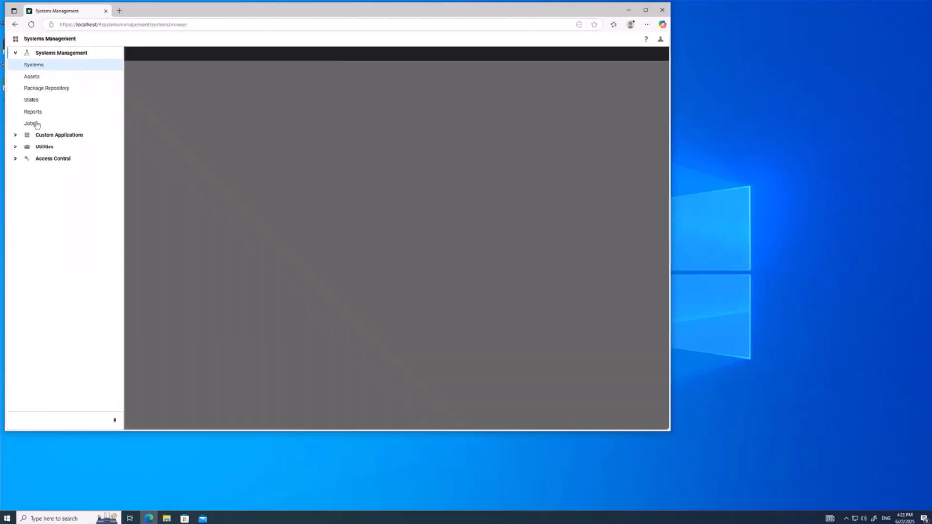
click(15, 159)
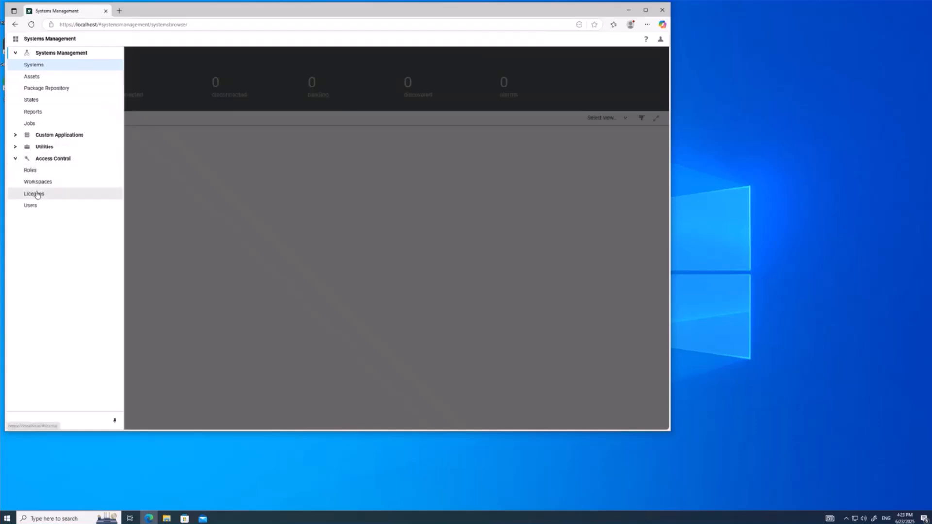
click(37, 192)
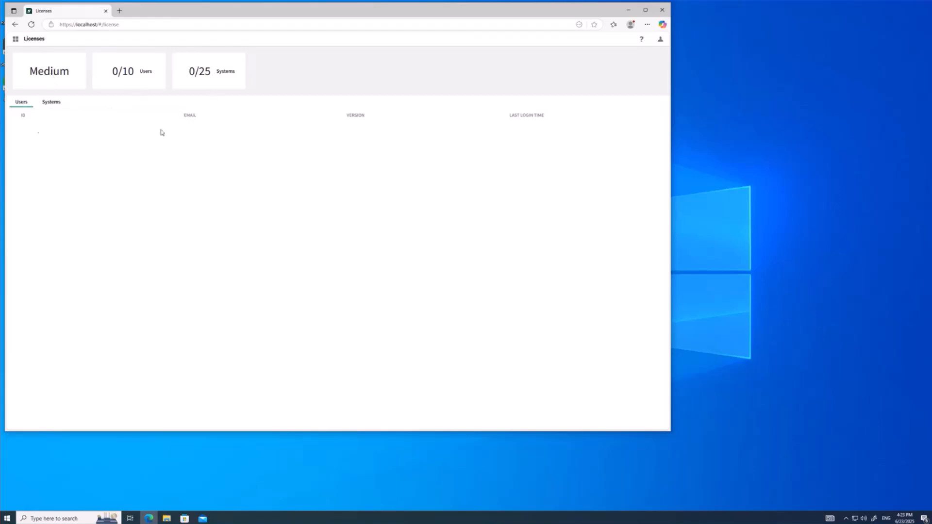
click(51, 102)
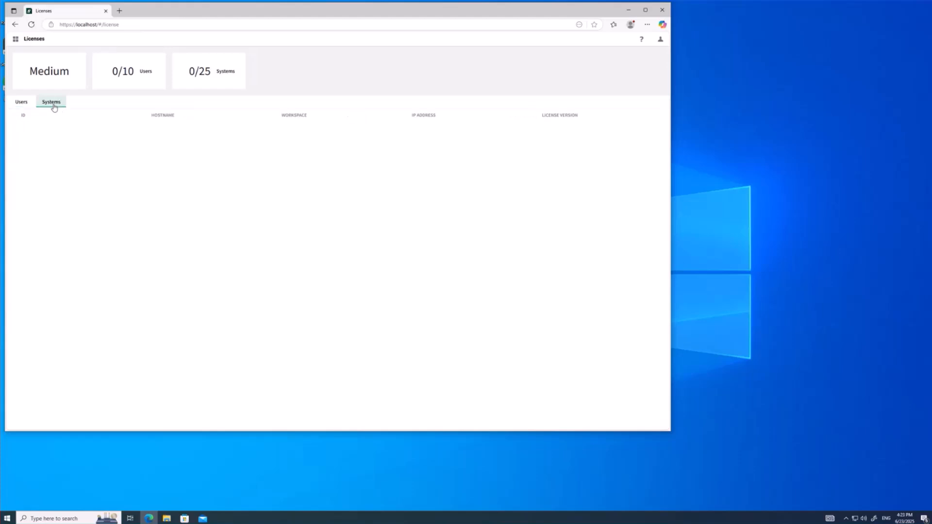
click(20, 102)
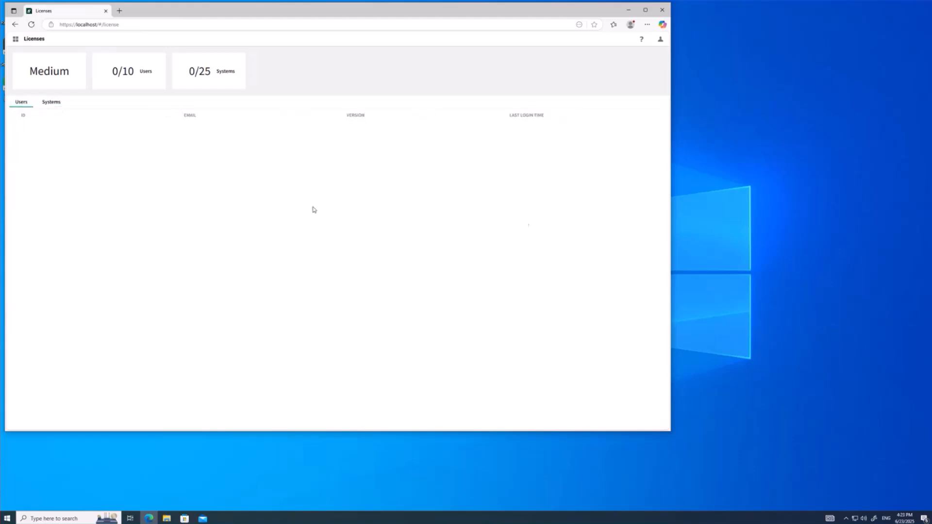